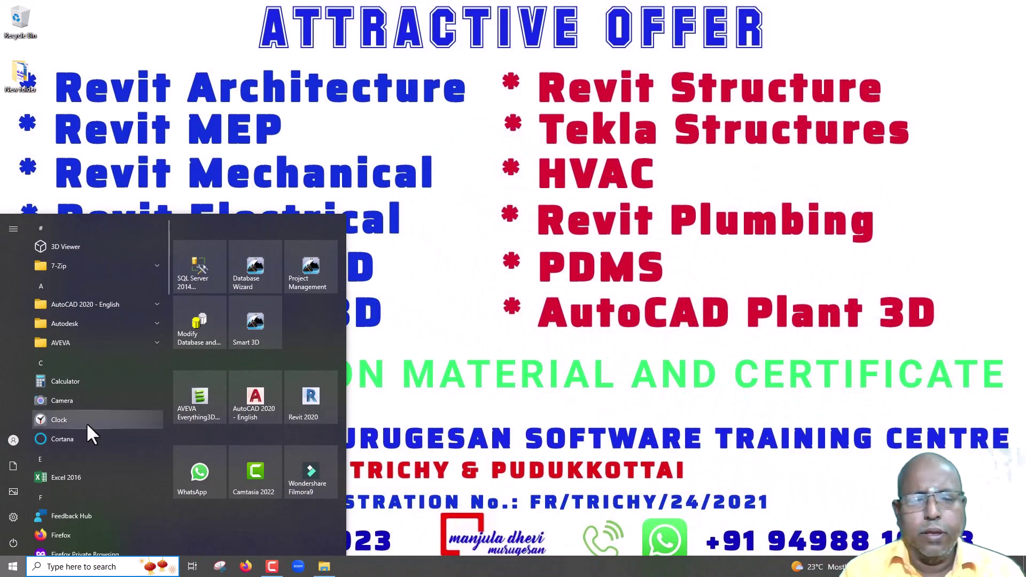
Launch Project Management from the Intergraph Smart 3D folder in the Start menu
scroll(88, 426, "down", 5)
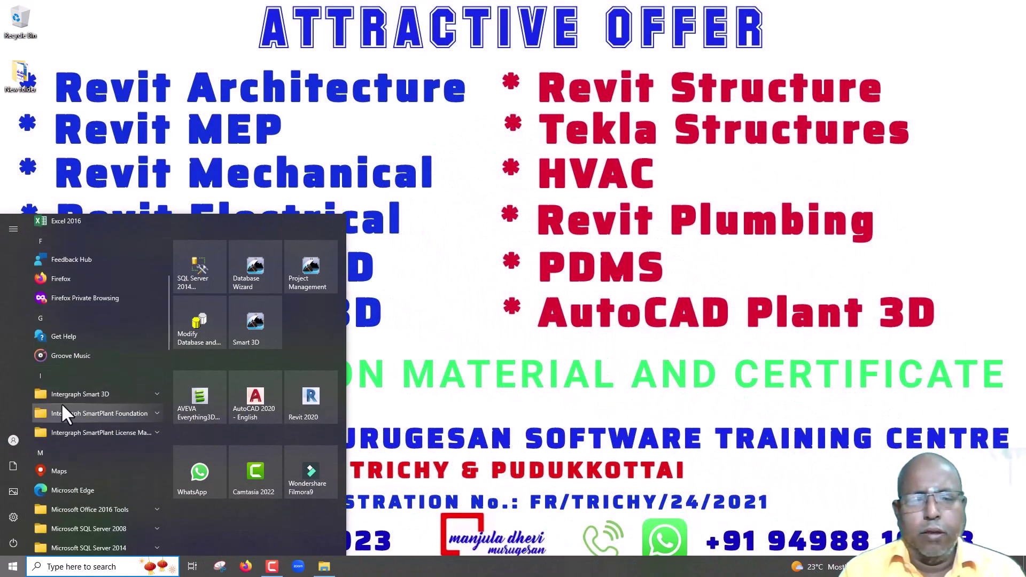
left_click(160, 392)
scroll(158, 400, "down", 3)
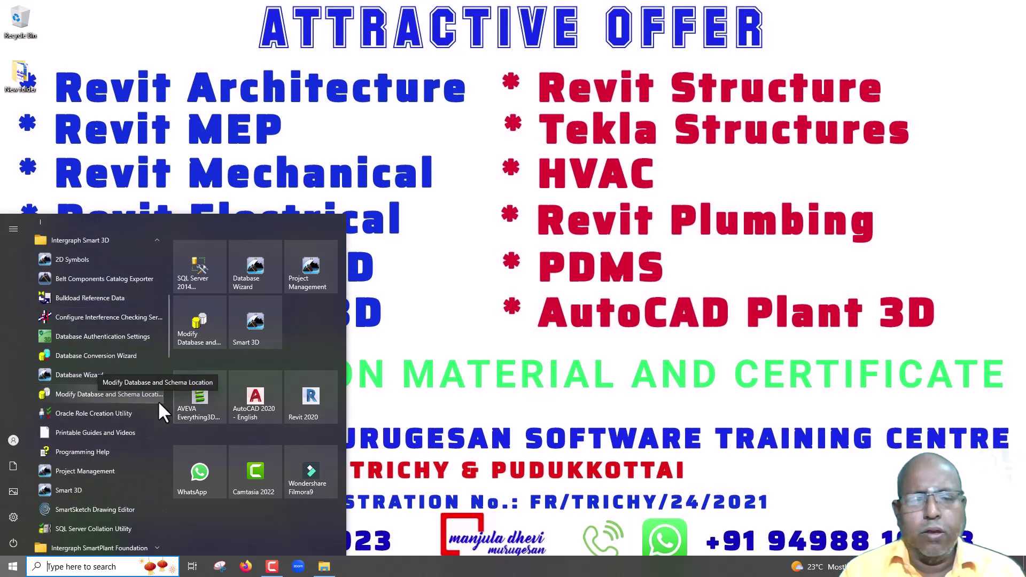
scroll(158, 400, "down", 2)
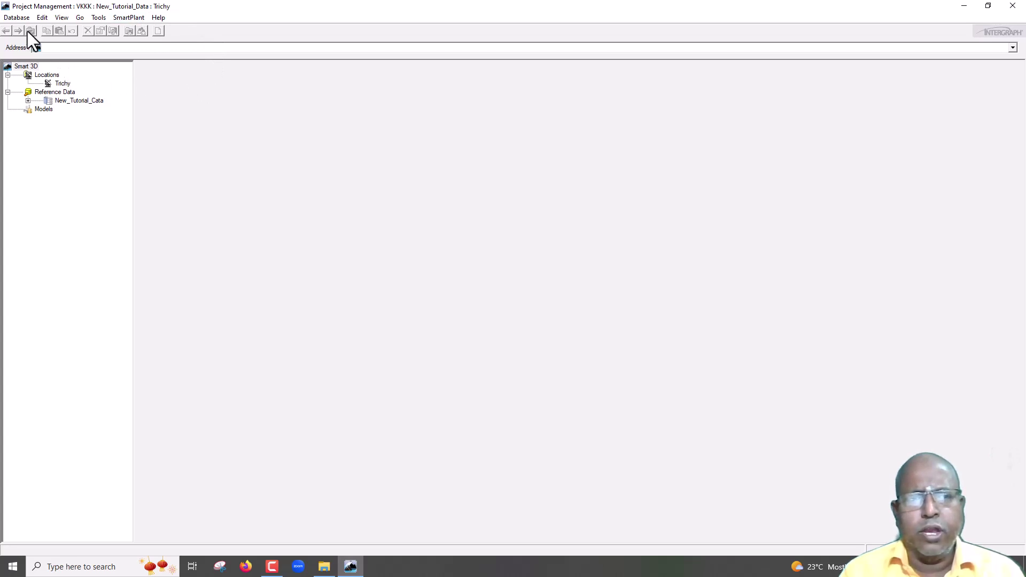
Open the New Model dialog through Database > New > Model
left_click(21, 15)
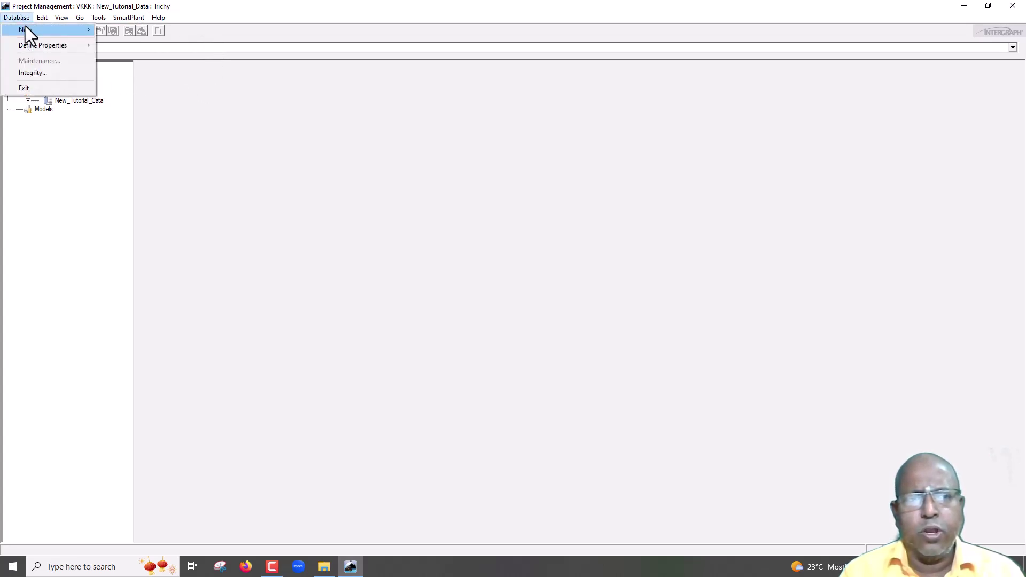
mouse_move(25, 28)
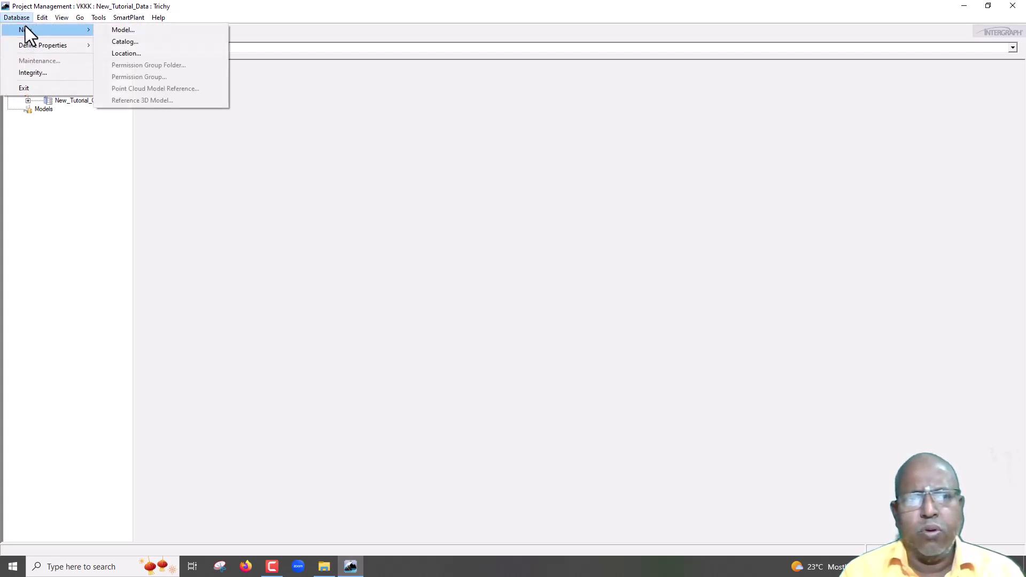
left_click(137, 32)
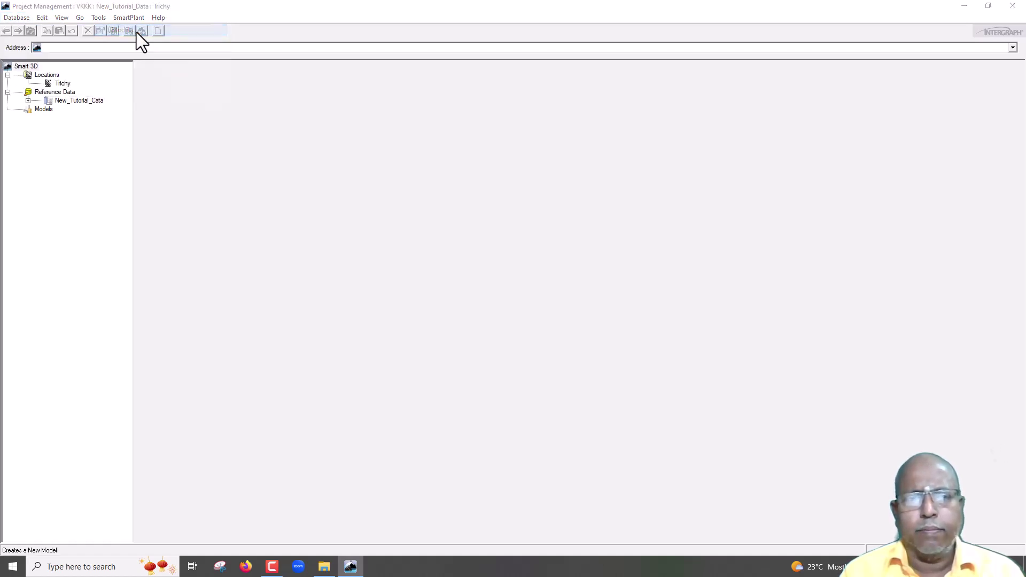
Name the model New_Tutorial_New_Project with description 'New Project' and site Trichy
left_click_drag(444, 181, 199, 171)
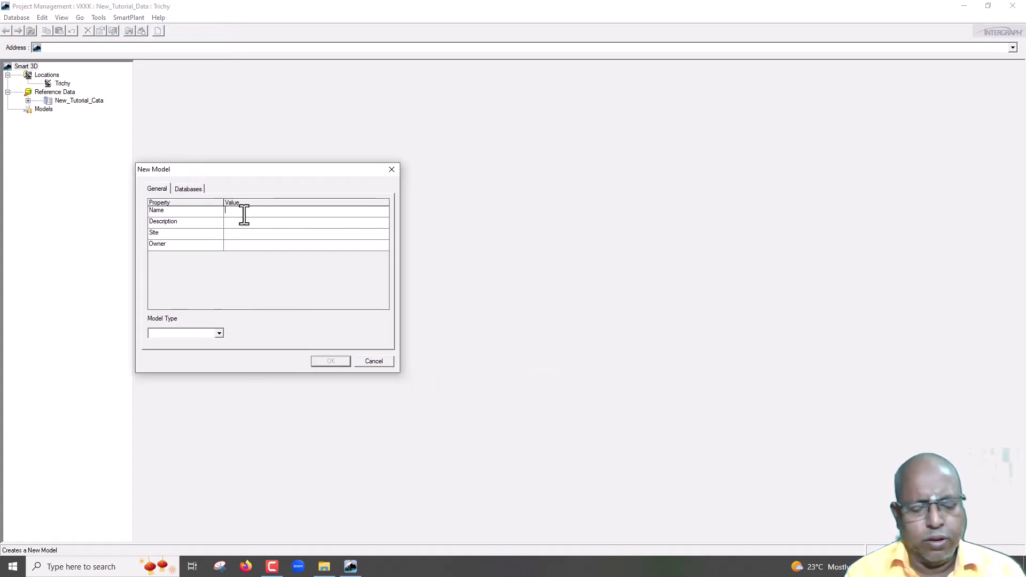
type("New_")
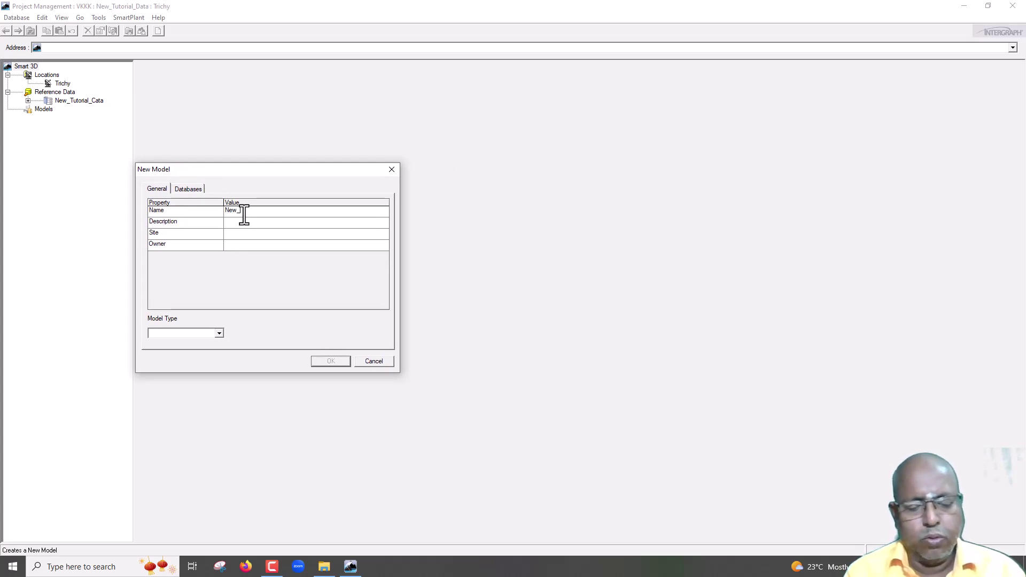
type("Tutorial")
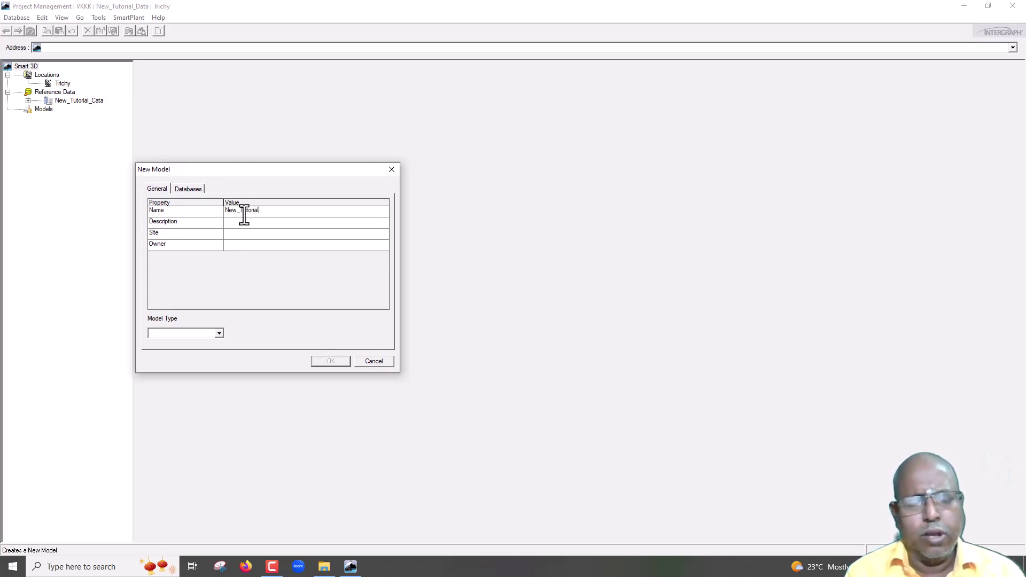
type("_")
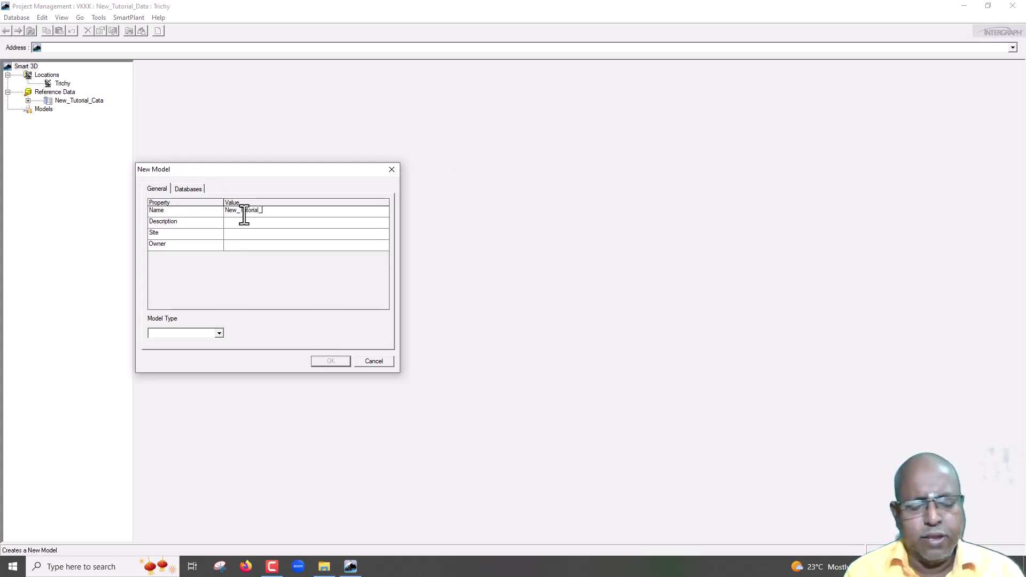
type("New_")
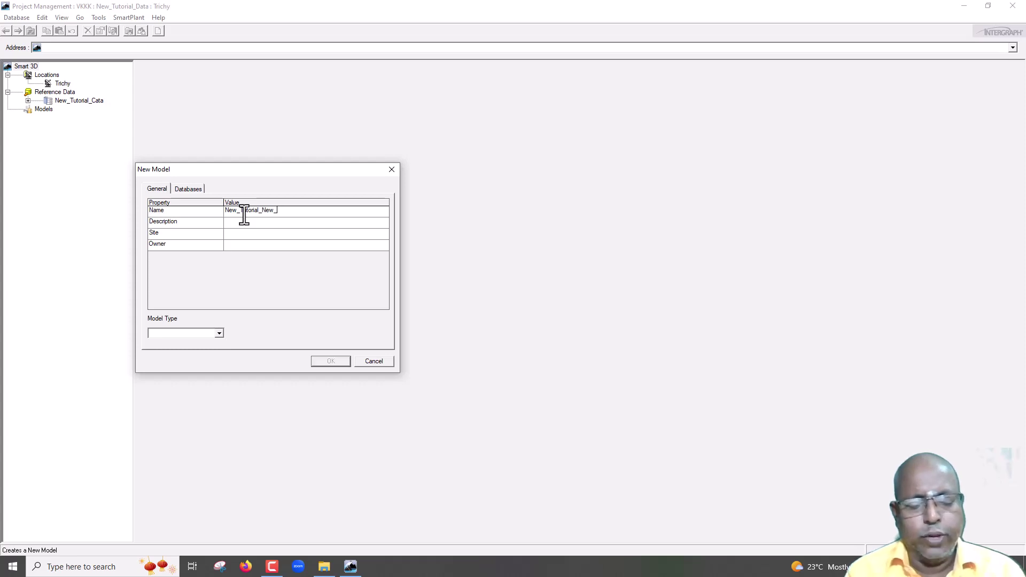
type("project")
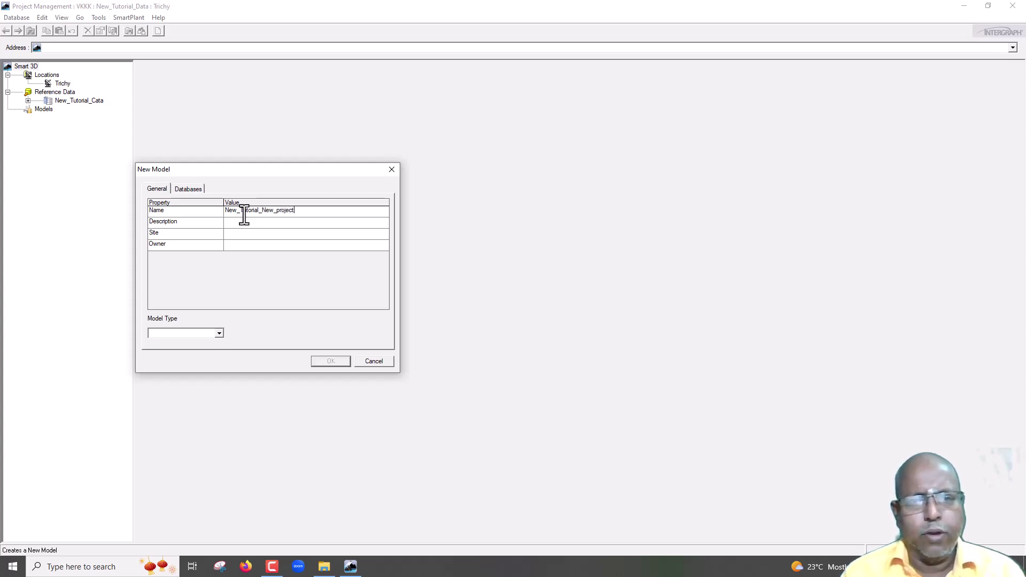
left_click(280, 211)
key("BackSpace")
type("P")
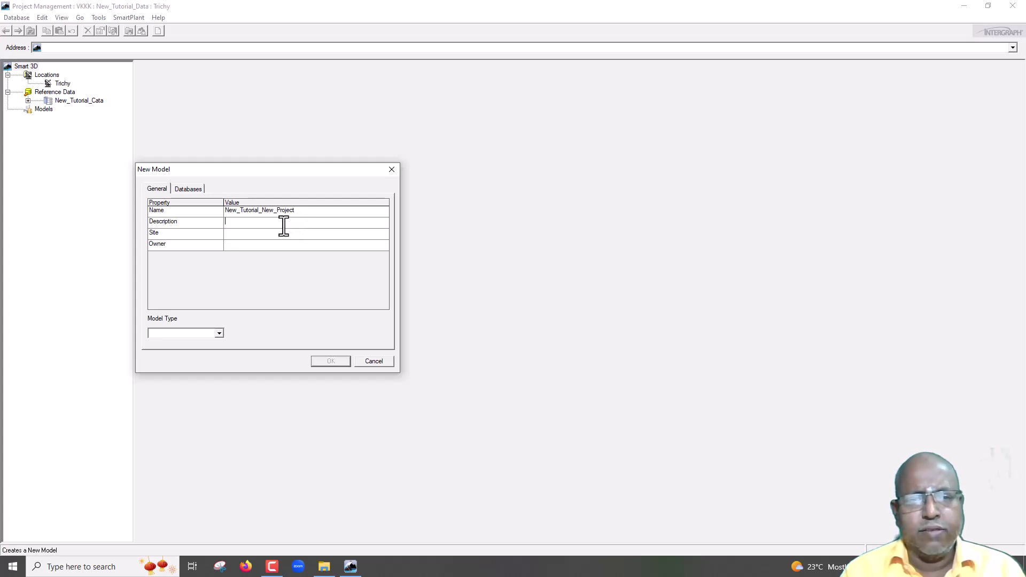
type("New")
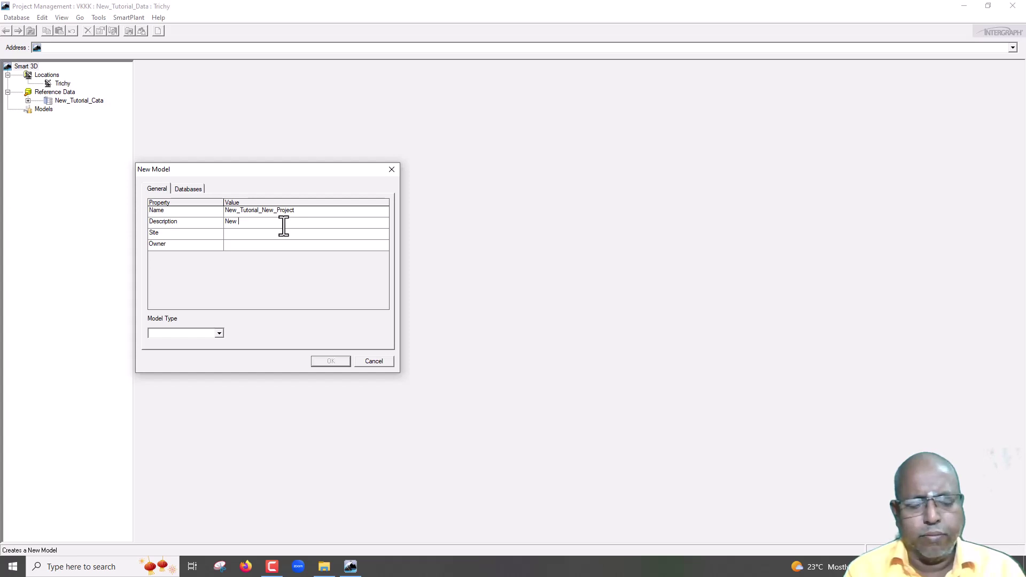
type(" Pro")
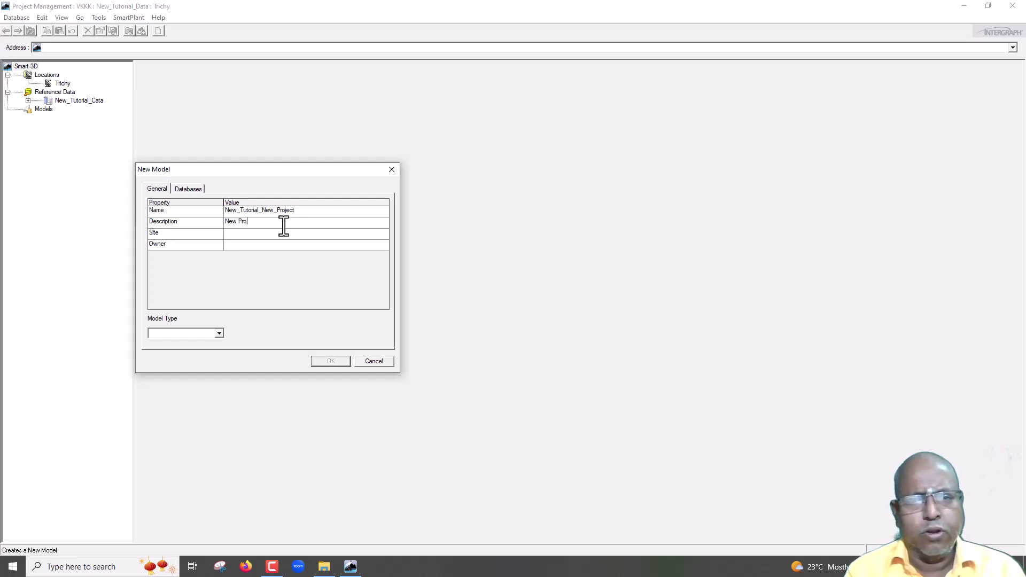
type("ject")
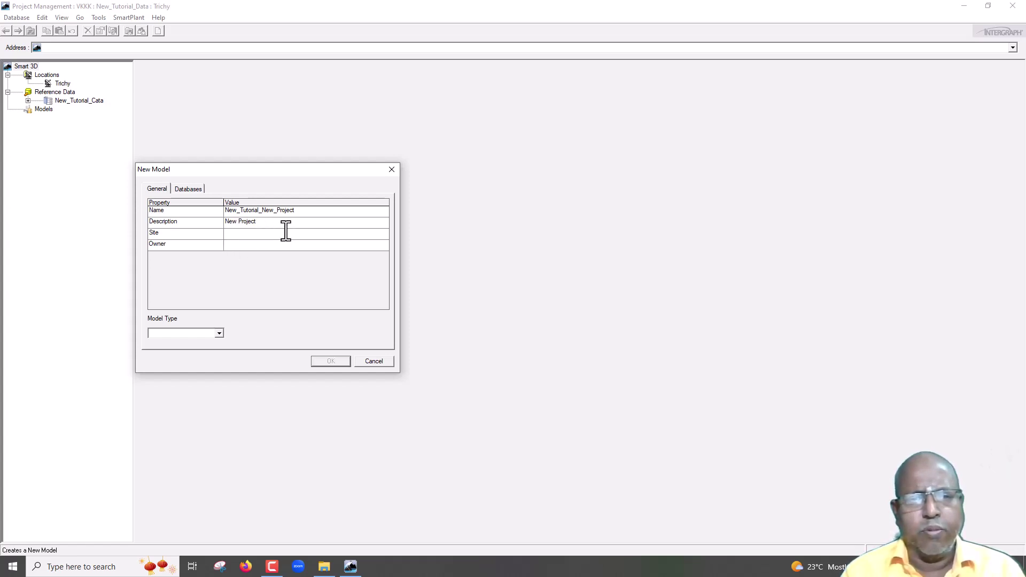
type("Trichy")
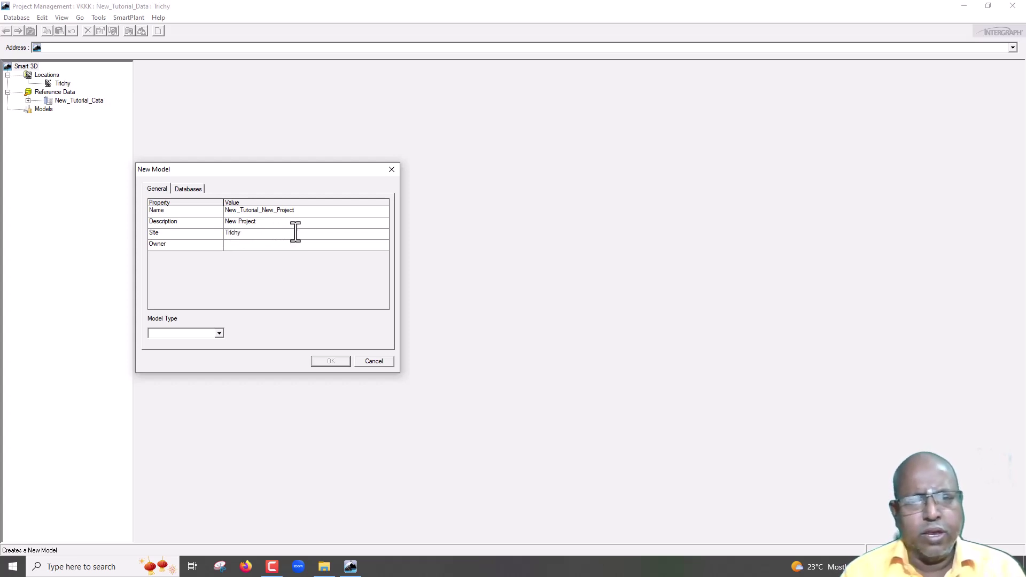
Set the owner to MDMSTC and the model type to Plant
left_click(278, 244)
type("MDM")
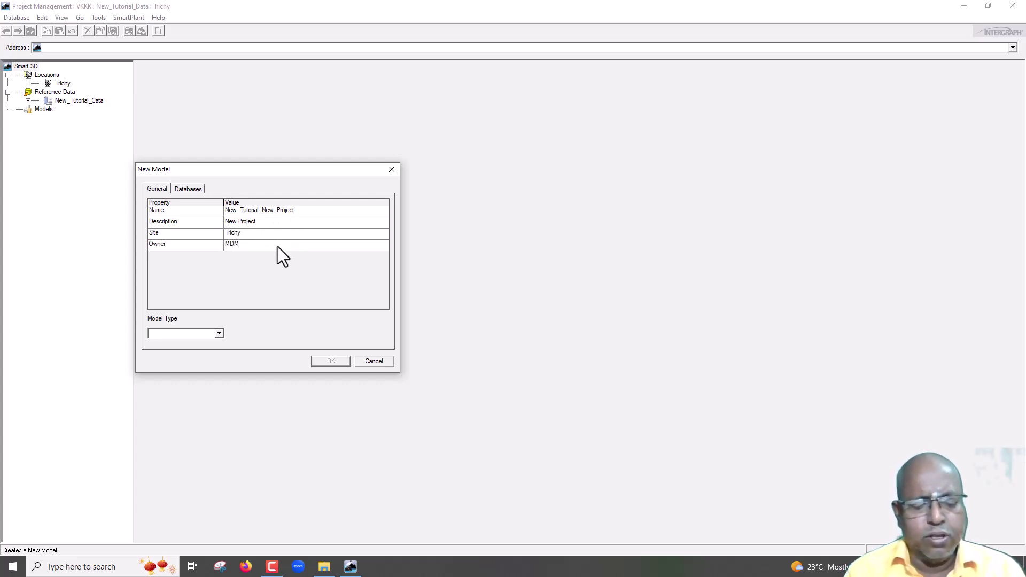
type("STC")
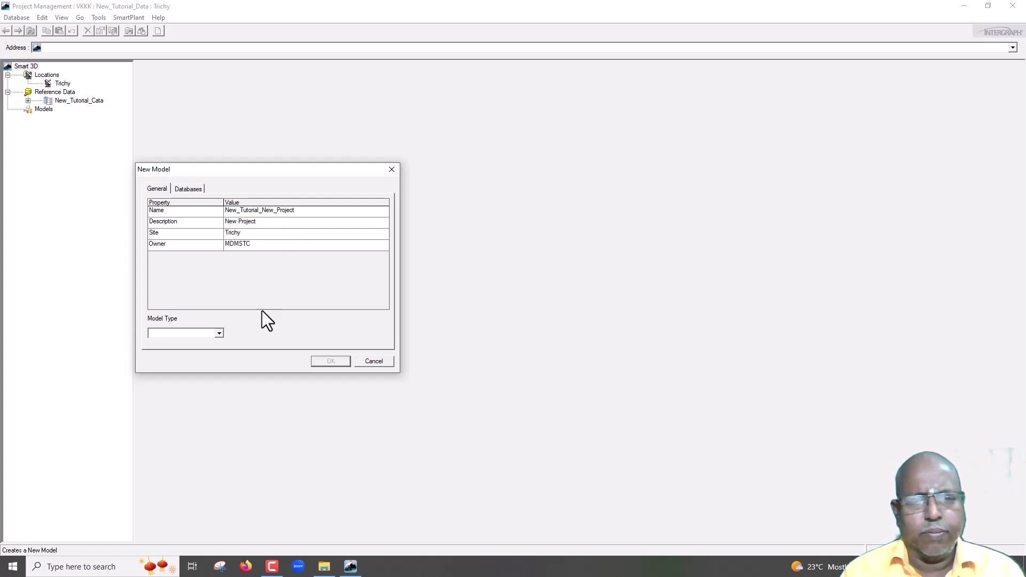
left_click(222, 334)
left_click(204, 341)
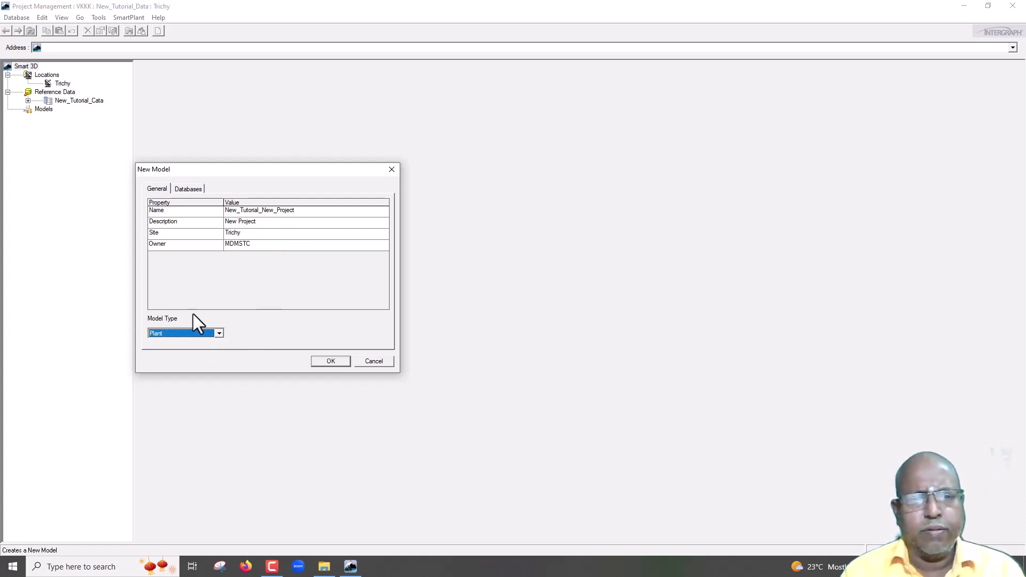
On the Databases tab, add a Catalog row on server VKKK using New_Tutorial_Cata
left_click(195, 190)
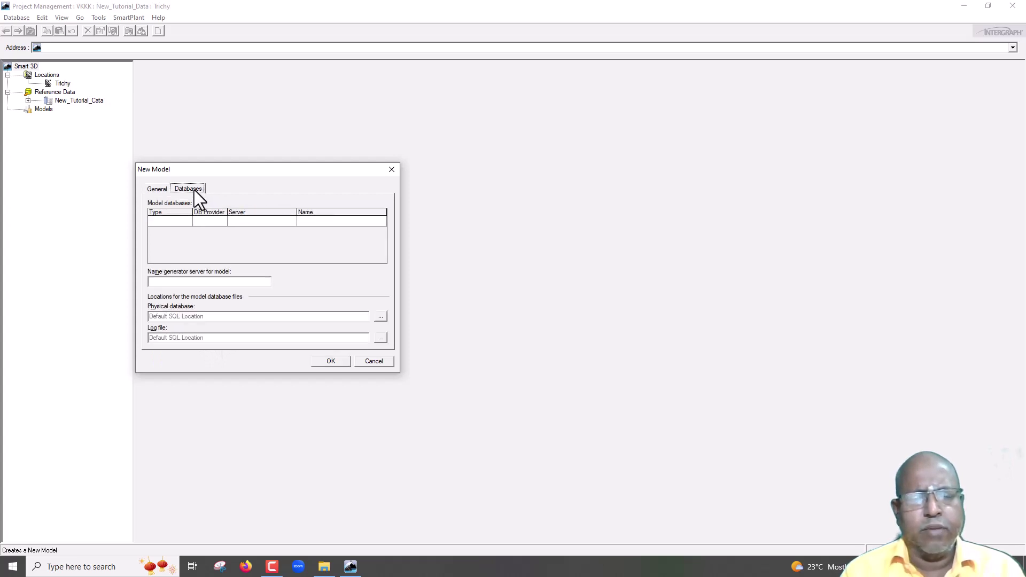
left_click(188, 220)
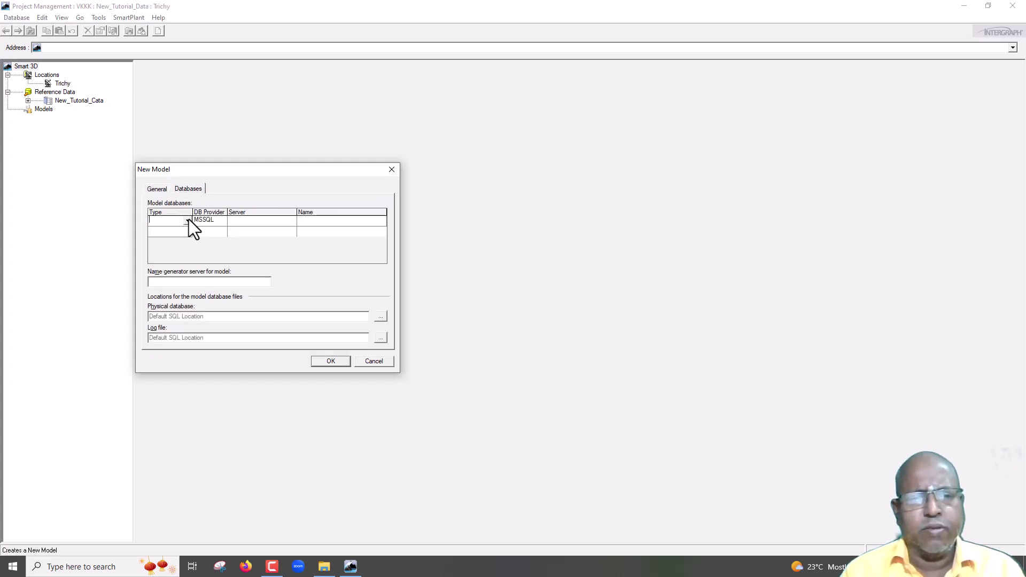
left_click(188, 220)
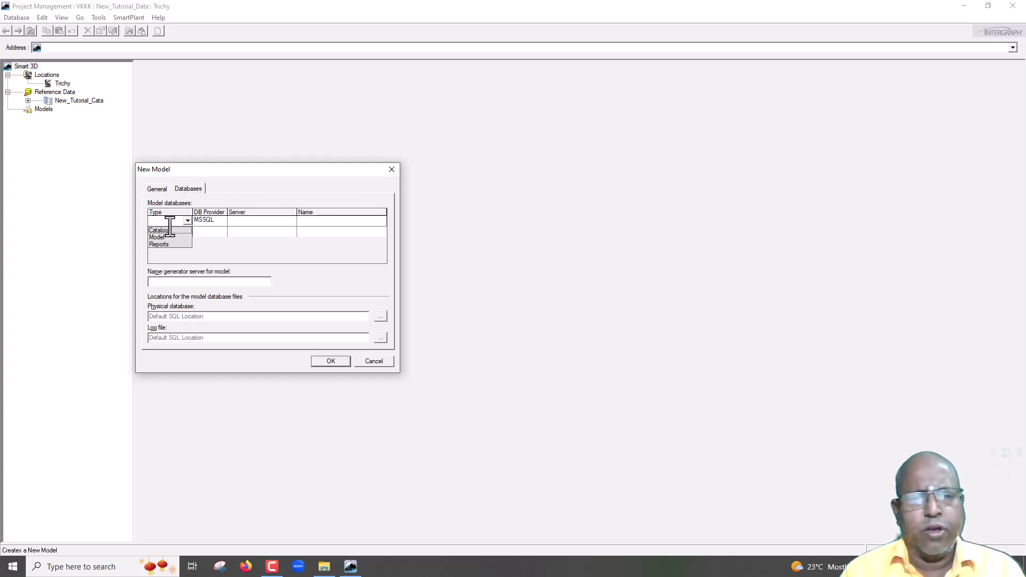
left_click(252, 222)
left_click(292, 221)
left_click(276, 230)
left_click(355, 222)
left_click(379, 221)
left_click(349, 230)
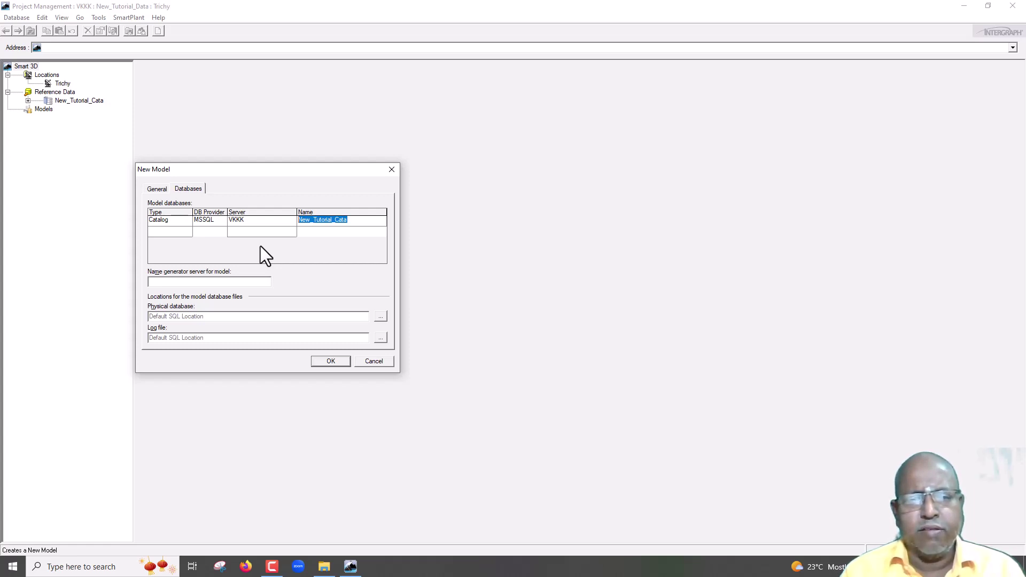
Add a Model database row on server VKKK
left_click(186, 230)
left_click(187, 231)
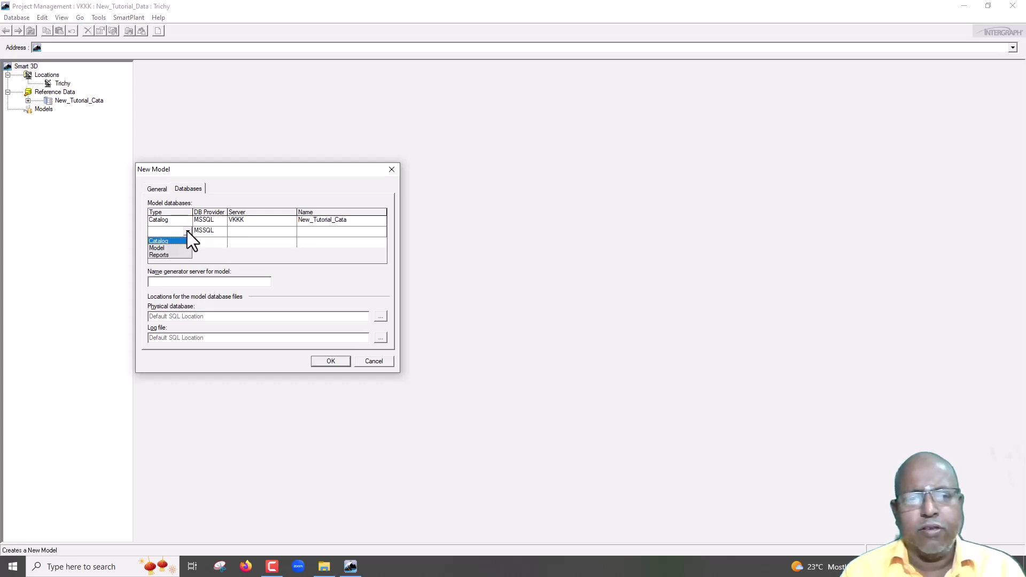
left_click(173, 248)
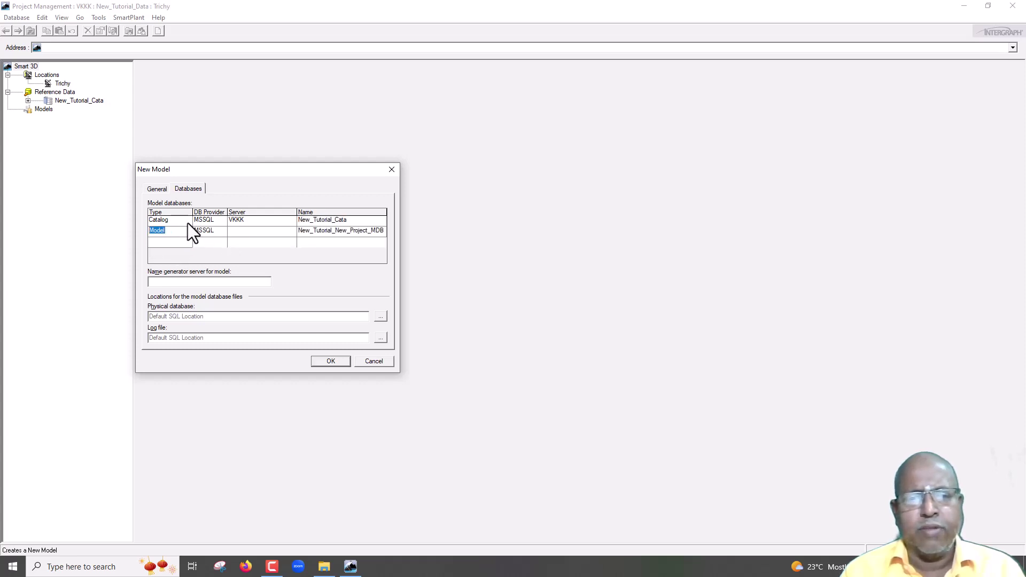
left_click(291, 233)
left_click(291, 232)
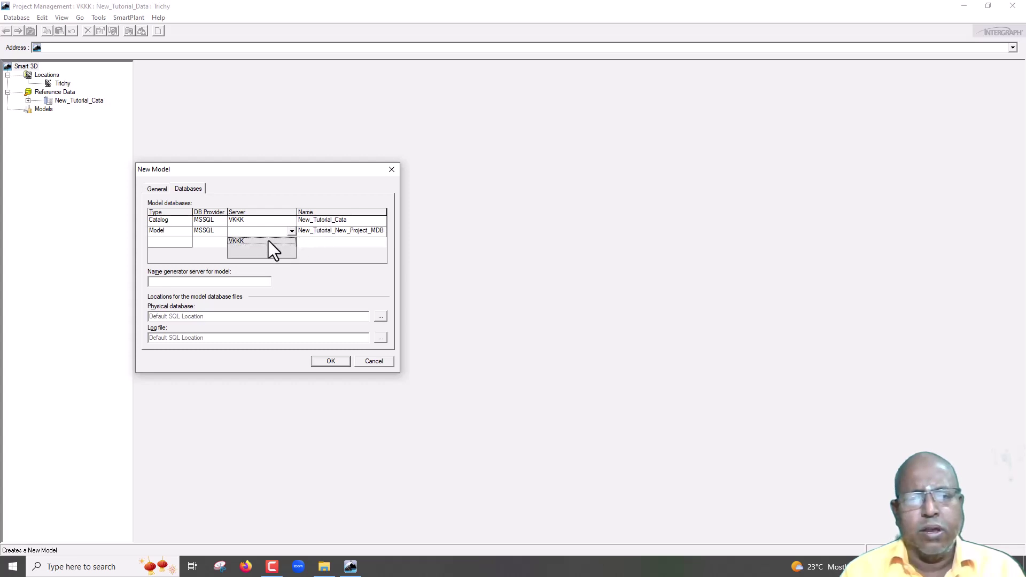
left_click(269, 241)
Add a Reports database row on server VKKK
left_click(182, 238)
left_click(183, 239)
left_click(186, 241)
left_click(170, 266)
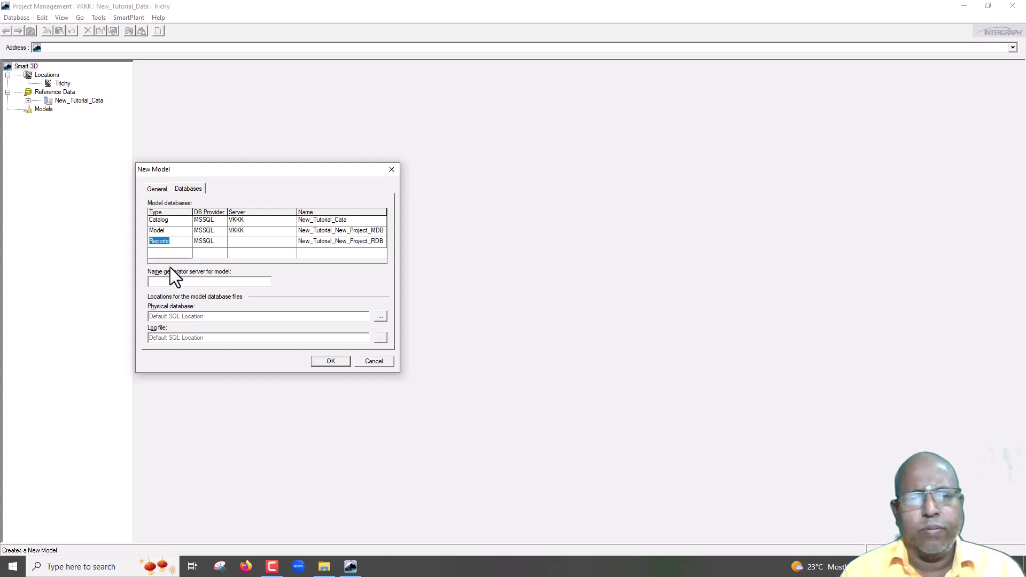
left_click(264, 242)
left_click(293, 242)
left_click(237, 251)
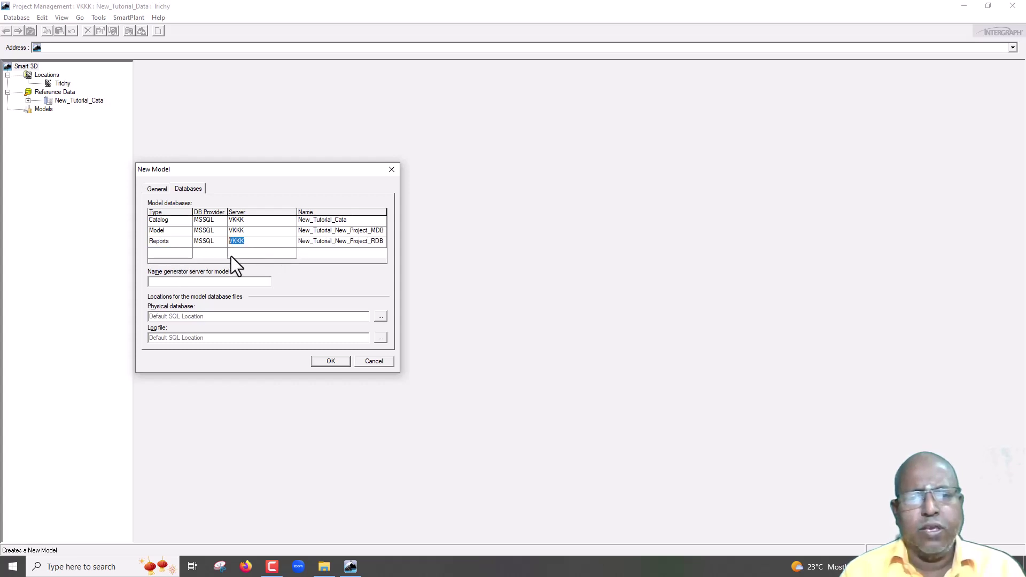
left_click(182, 253)
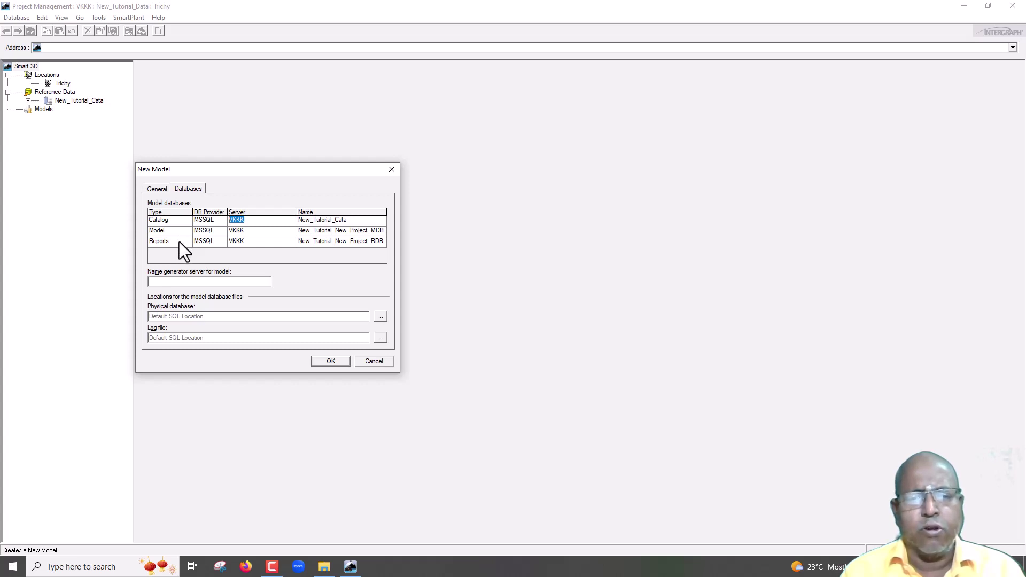
Enter VKKK as the name generator server and create the model
left_click(197, 282)
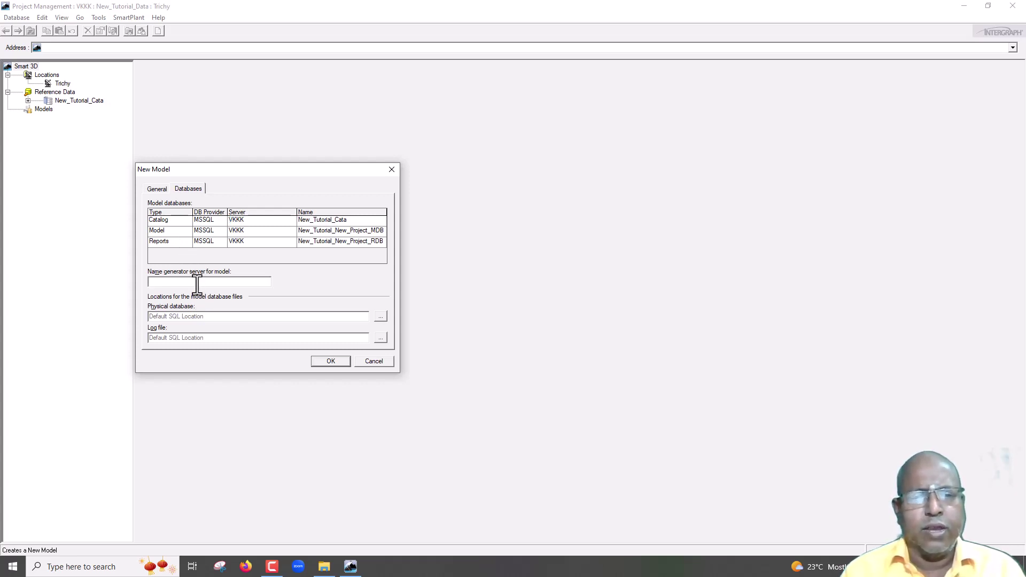
type("VKKK")
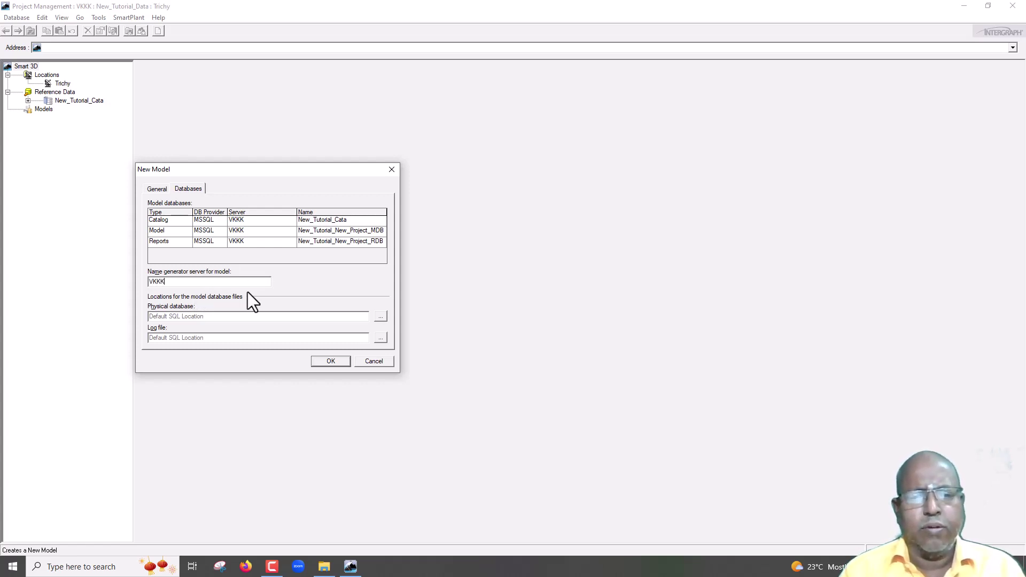
left_click(331, 362)
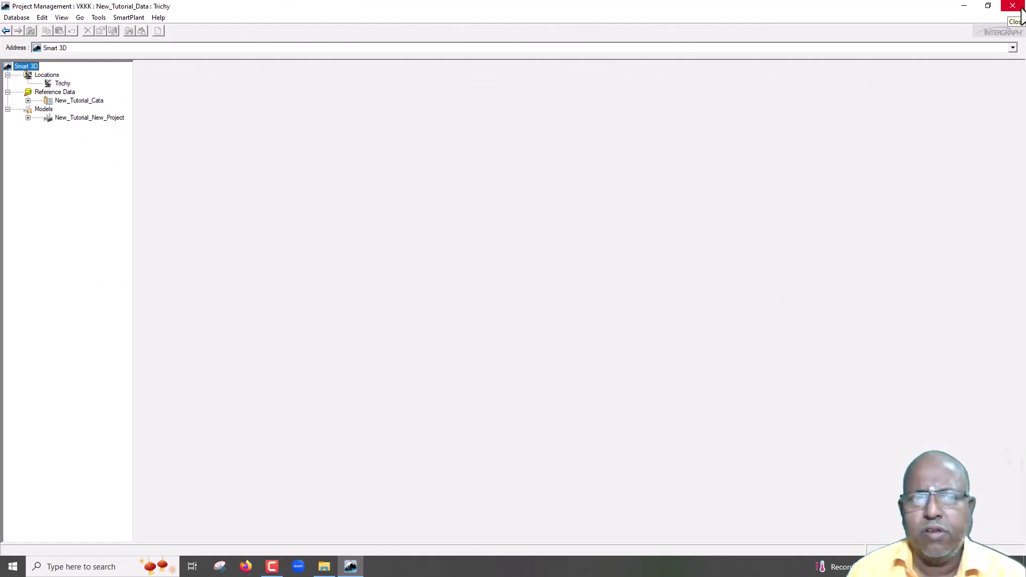
Close the Project Management application
left_click(1022, 7)
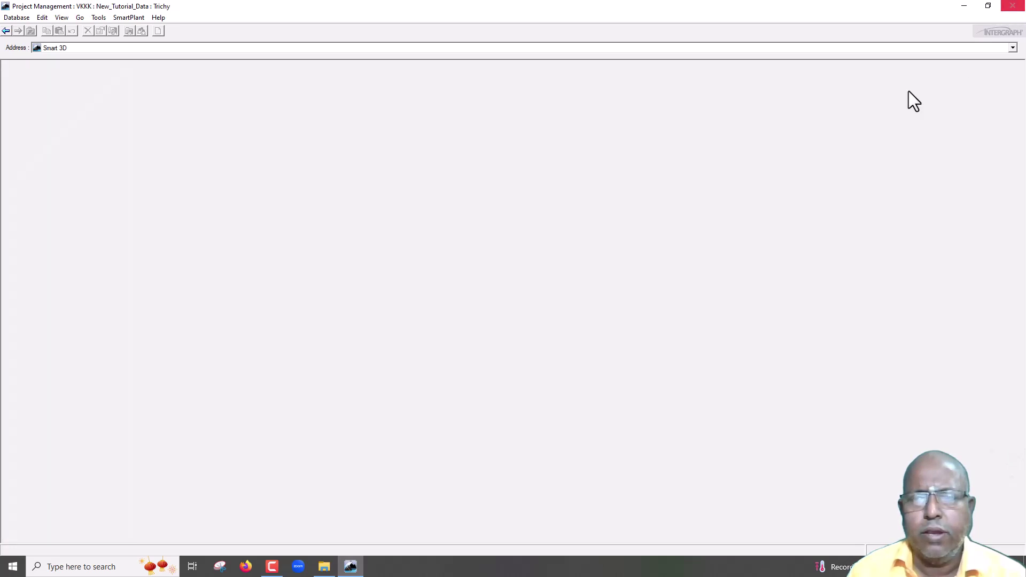